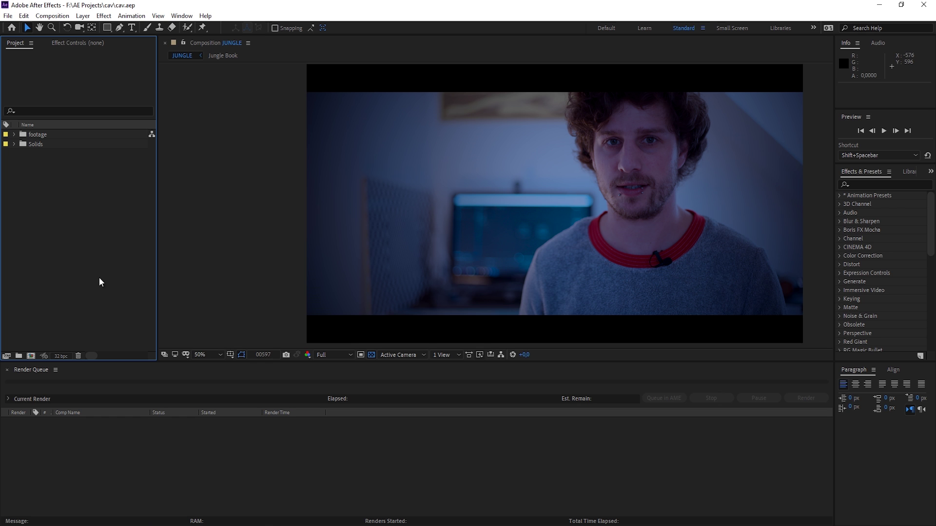
# Create a new composition named CAFV
pyautogui.click(83, 16)
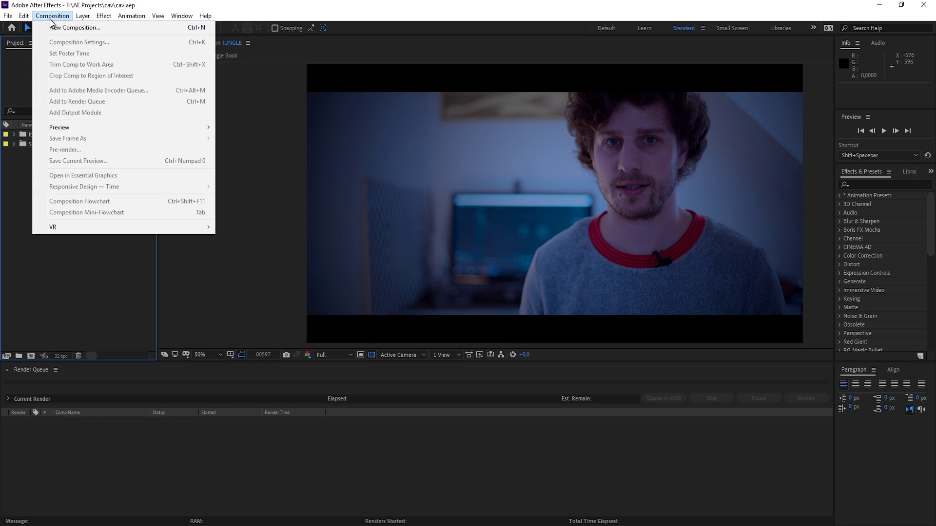
pyautogui.click(63, 28)
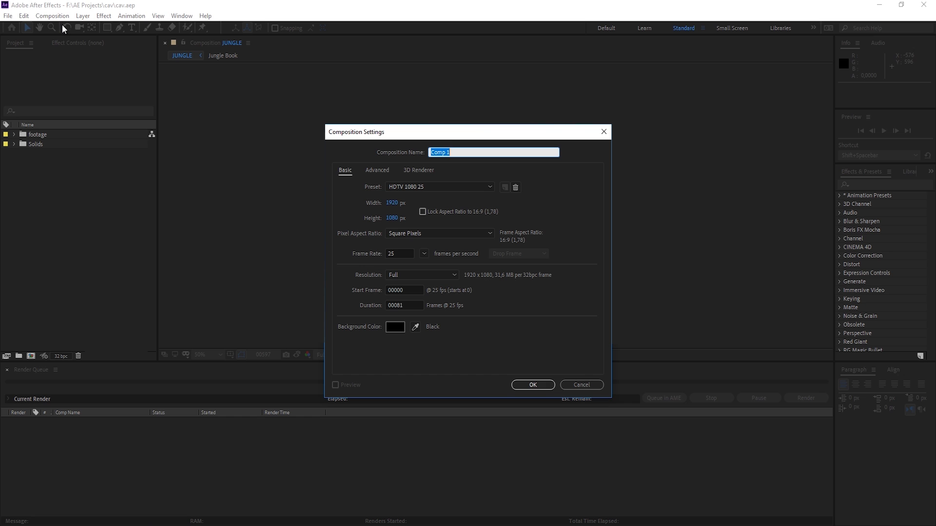
pyautogui.write('CAFV')
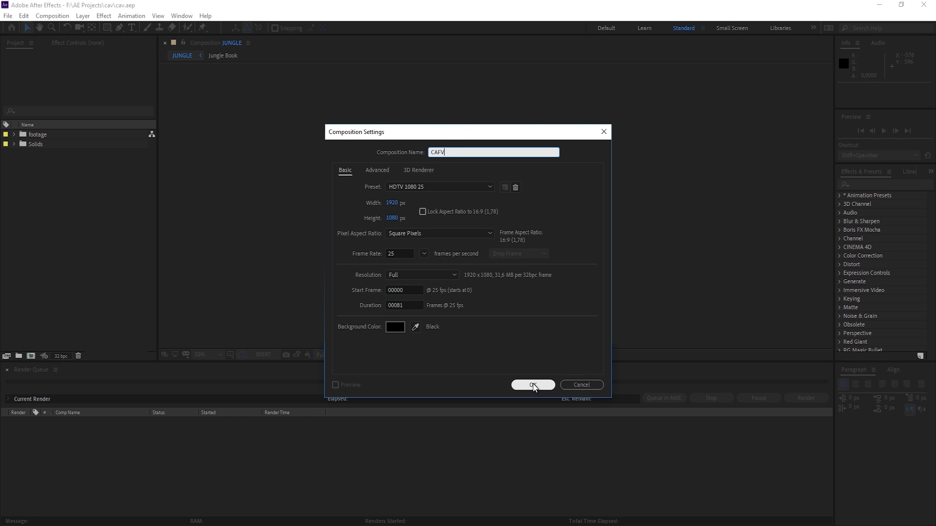
pyautogui.click(533, 384)
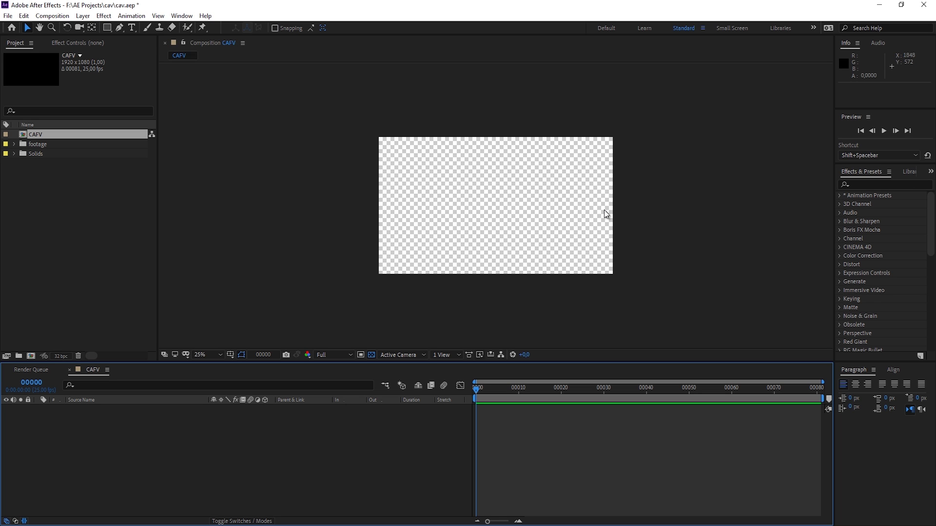
# Add a red (FF0000) full-frame solid layer, Red Solid 1, to CAFV
pyautogui.hotkey('ctrl', 'y')
pyautogui.click(455, 324)
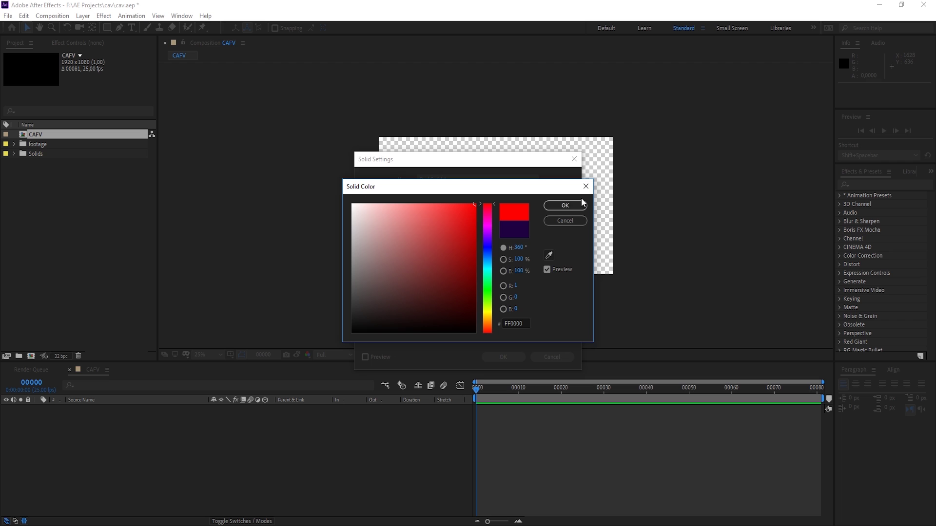
pyautogui.click(577, 206)
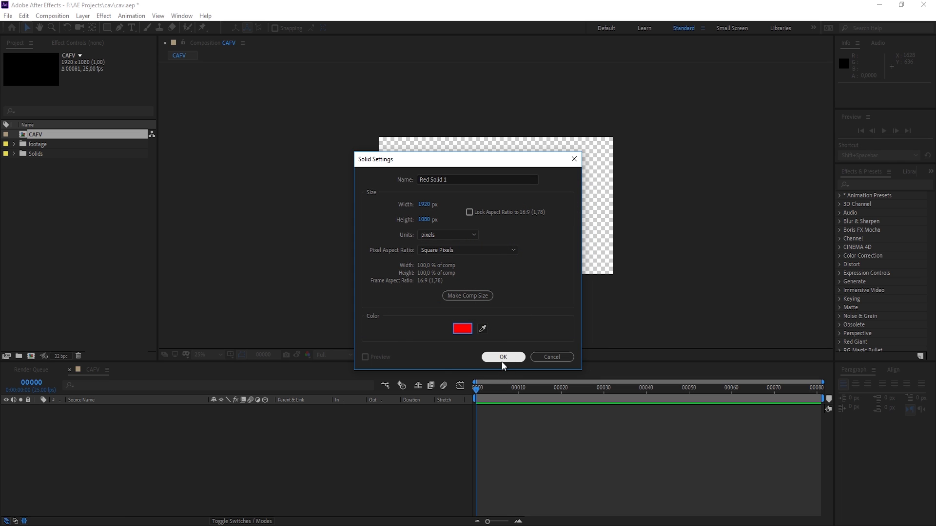
pyautogui.click(502, 359)
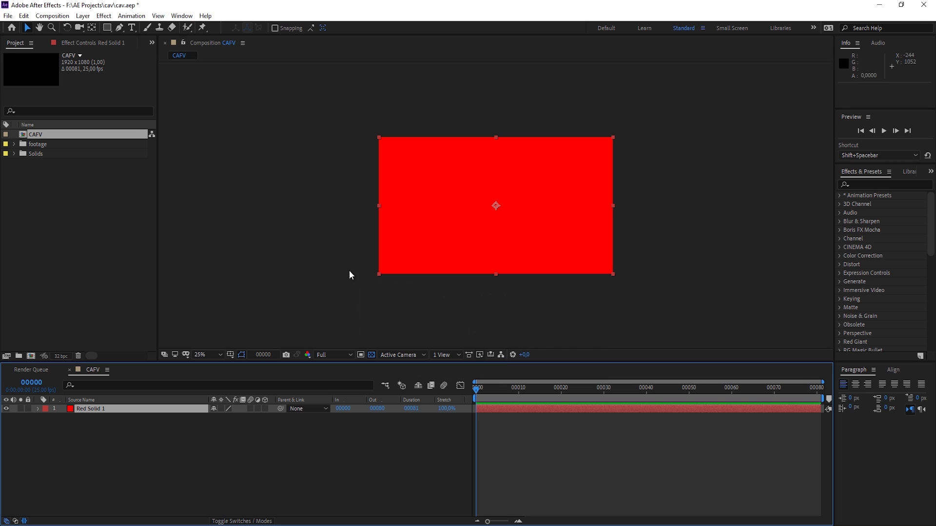
# Open the Content-Aware Fill panel from the Window menu
pyautogui.click(182, 16)
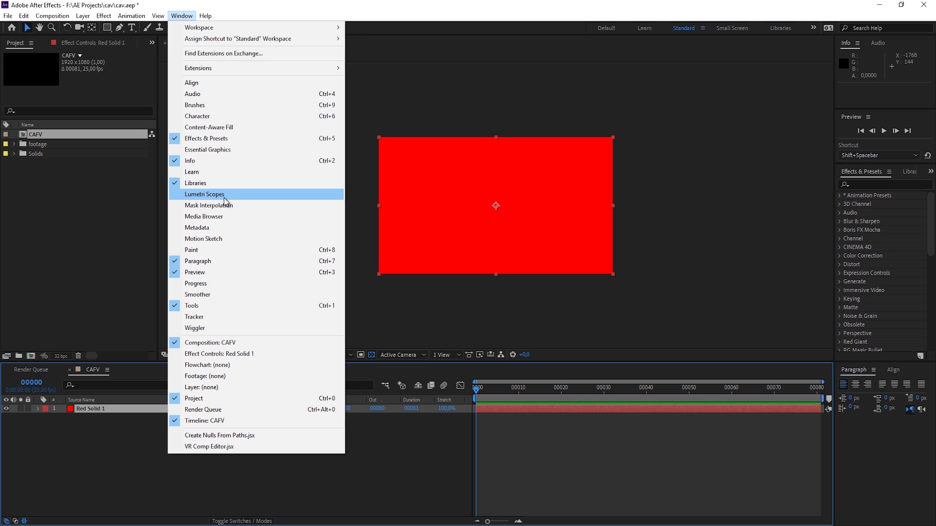
pyautogui.click(234, 128)
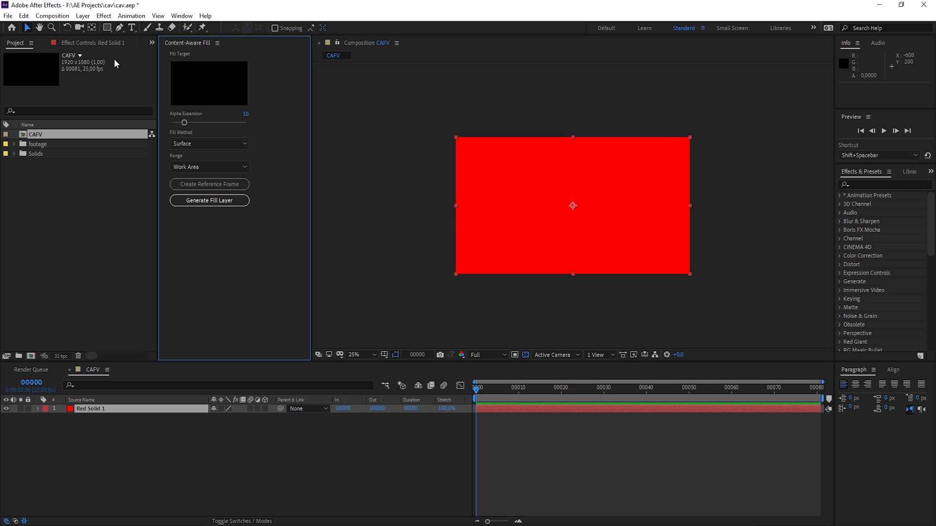
# Draw an oval mask in the upper left of Red Solid 1 with the Pen tool
pyautogui.click(121, 28)
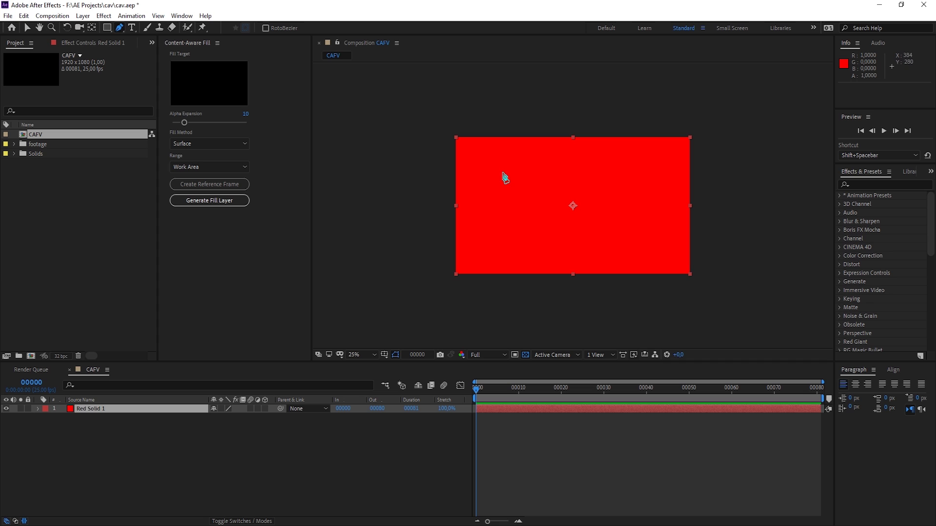
pyautogui.moveTo(525, 180)
pyautogui.mouseDown()
pyautogui.moveTo(518, 186)
pyautogui.moveTo(543, 194)
pyautogui.mouseUp()
pyautogui.moveTo(543, 175)
pyautogui.mouseDown()
pyautogui.moveTo(531, 171)
pyautogui.moveTo(518, 189)
pyautogui.mouseUp()
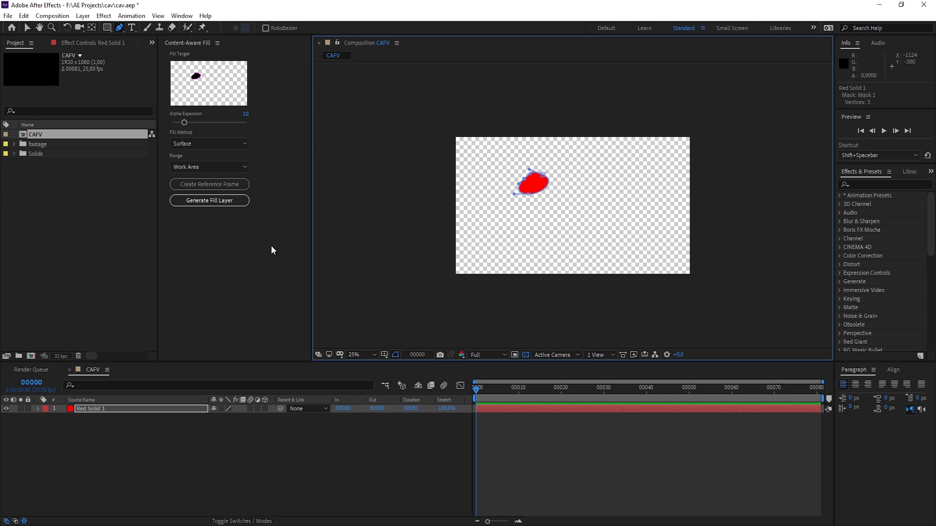
# Set the mask mode to Subtract and adjust the Alpha Expansion amount
pyautogui.click(172, 410)
pyautogui.press('m')
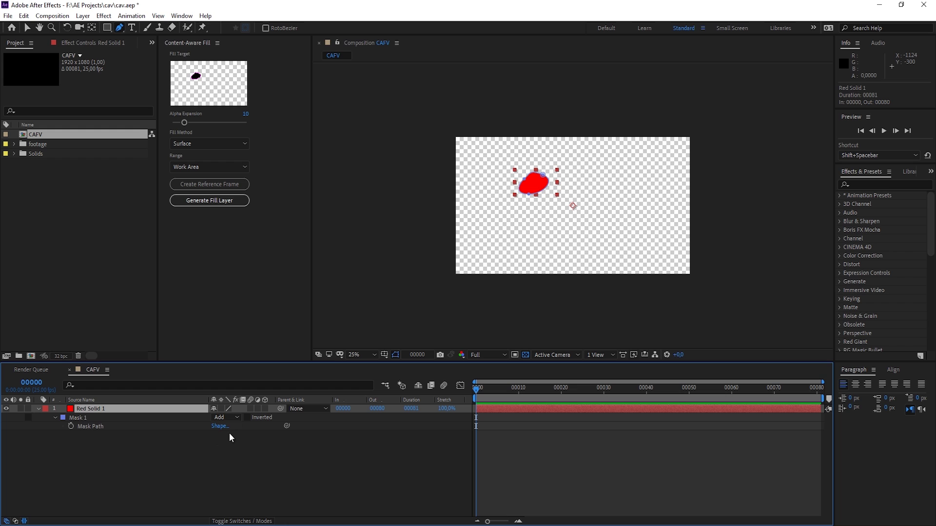
pyautogui.click(235, 417)
pyautogui.click(239, 451)
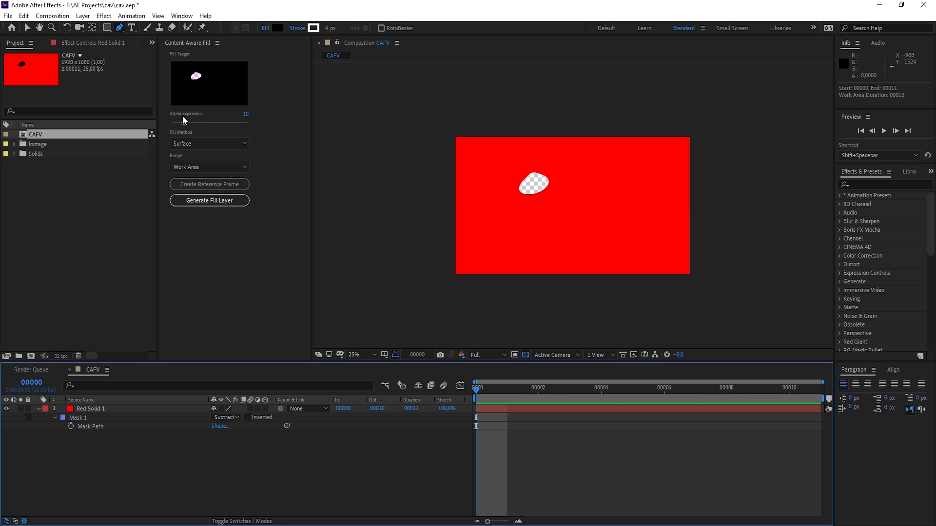
pyautogui.moveTo(185, 123); pyautogui.dragTo(248, 123)
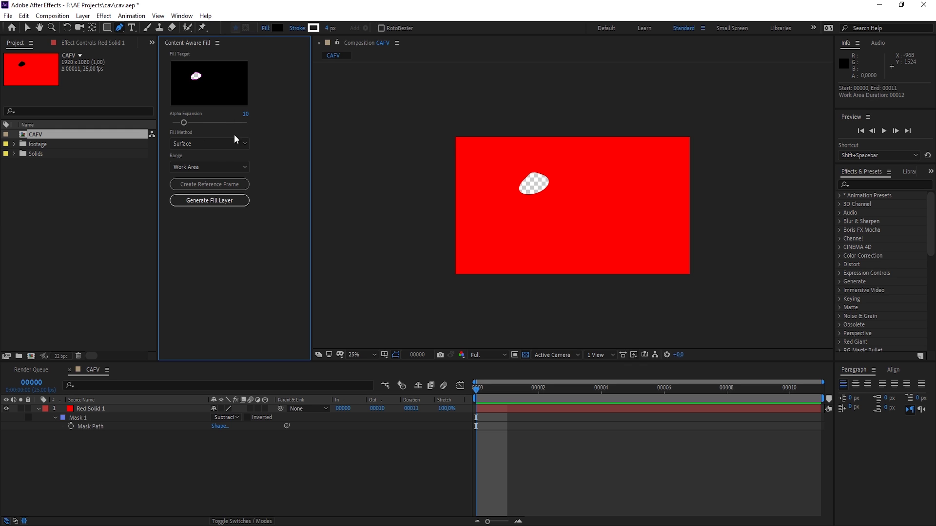
# Keep Surface as the Content-Aware Fill method for the red solid's hole
pyautogui.click(224, 143)
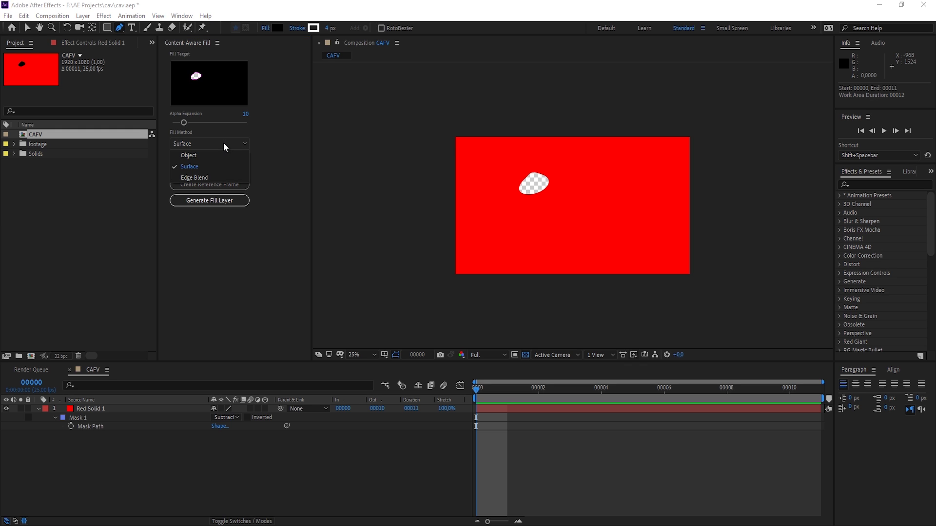
pyautogui.click(207, 166)
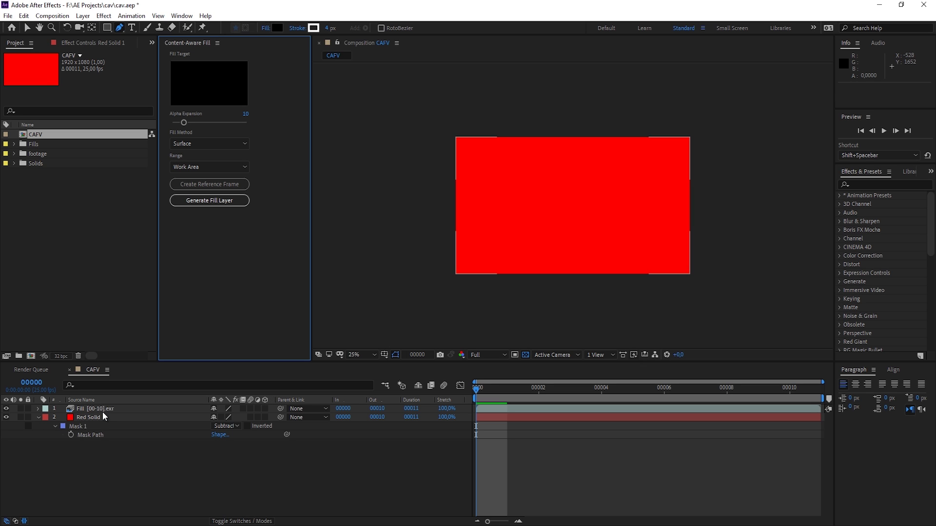
# Solo the generated Fill layer and RAM-preview it on its own
pyautogui.click(89, 410)
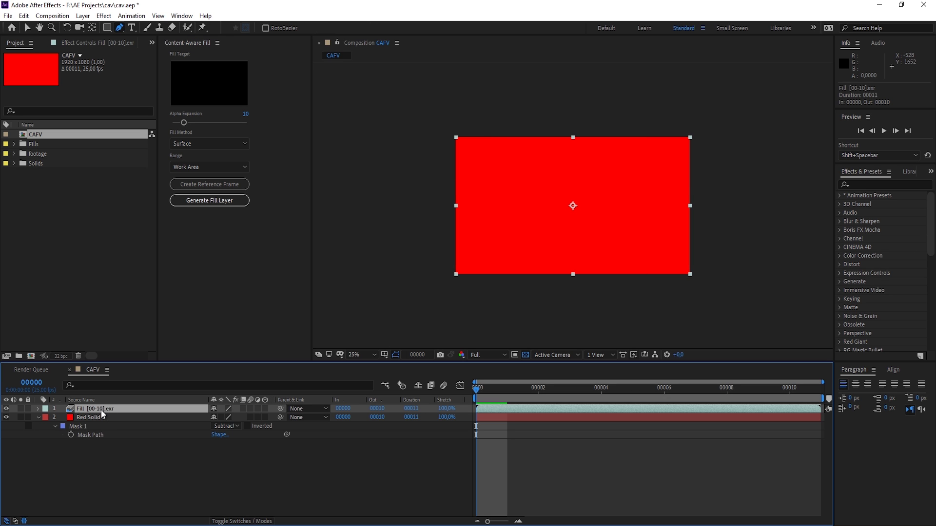
pyautogui.click(37, 146)
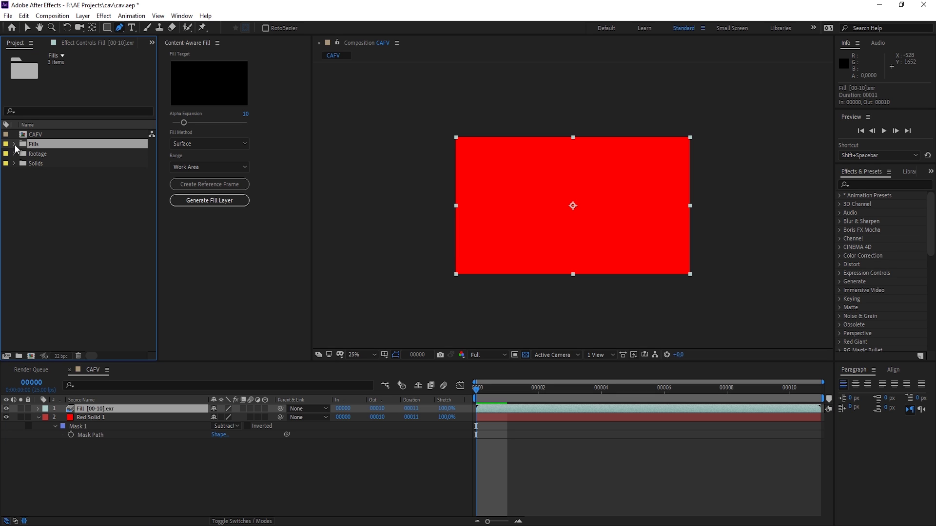
pyautogui.click(20, 409)
pyautogui.press('space')
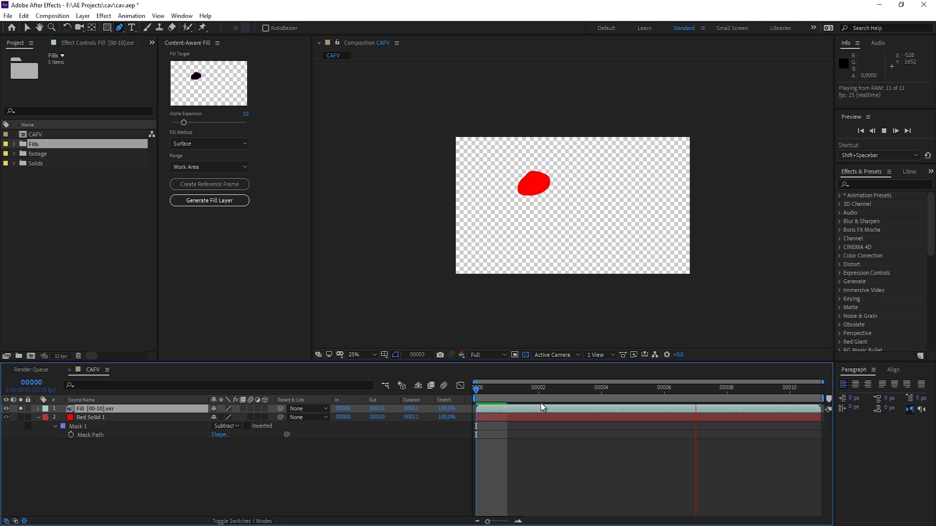
pyautogui.press('space')
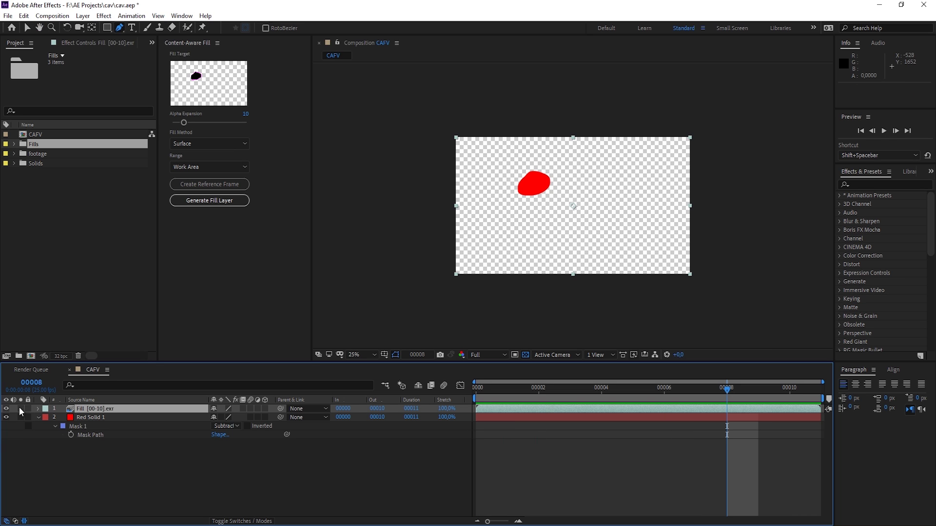
# Unsolo the fill, toggle Red Solid 1's visibility, and expand the footage folder
pyautogui.click(20, 409)
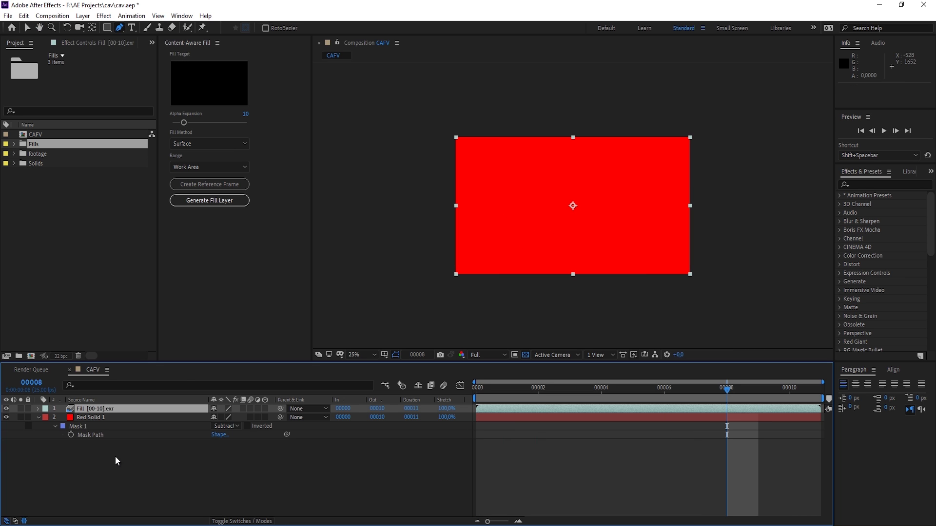
pyautogui.click(6, 417)
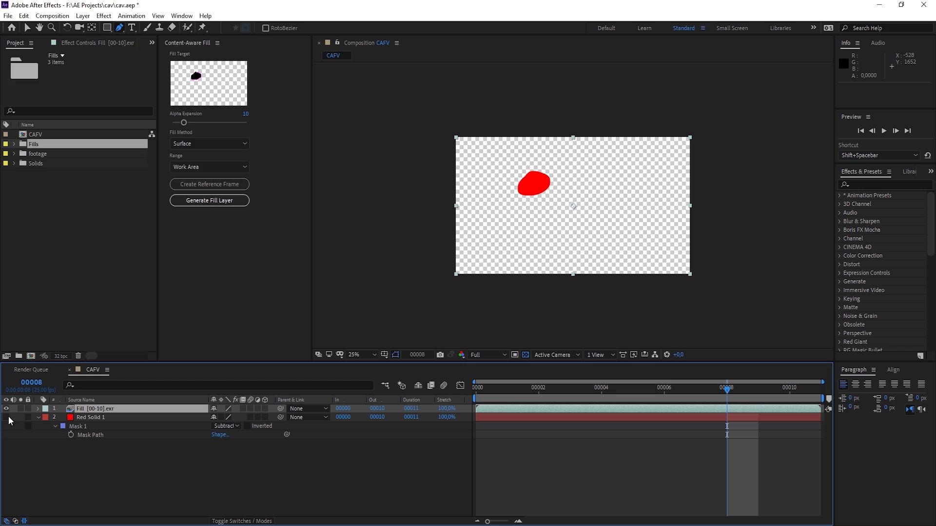
pyautogui.click(6, 418)
pyautogui.click(83, 335)
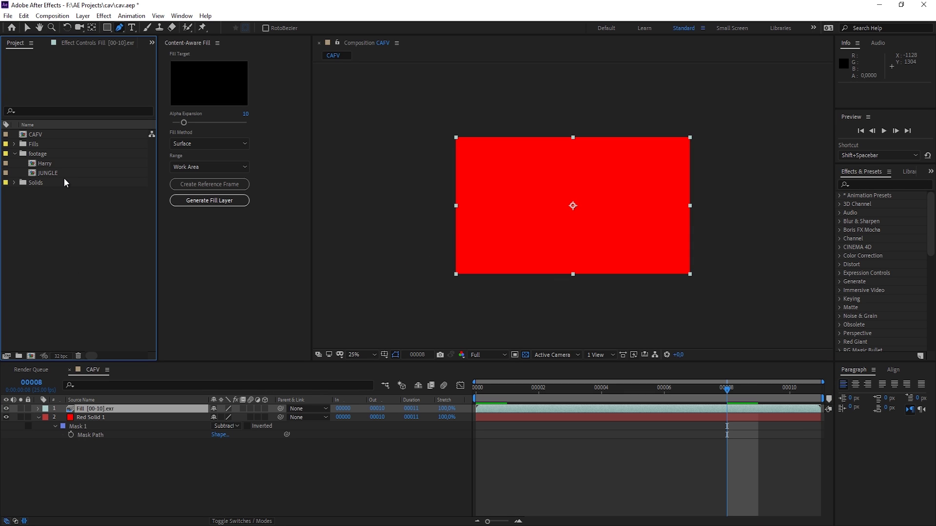
# Create the Harry 2 composition from the Harry clip and set the viewer to 50%
pyautogui.click(43, 163)
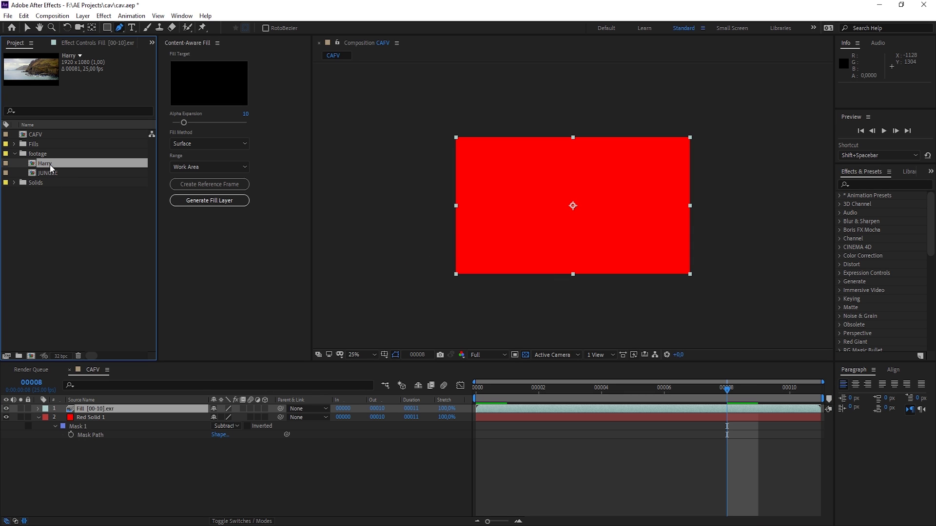
pyautogui.moveTo(49, 165); pyautogui.dragTo(31, 356)
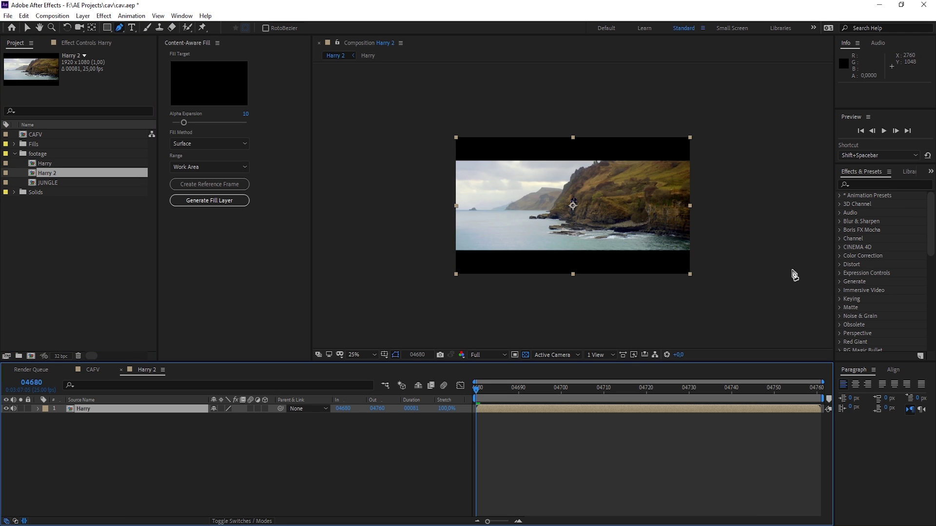
pyautogui.press('.')
pyautogui.moveTo(310, 218); pyautogui.dragTo(258, 217)
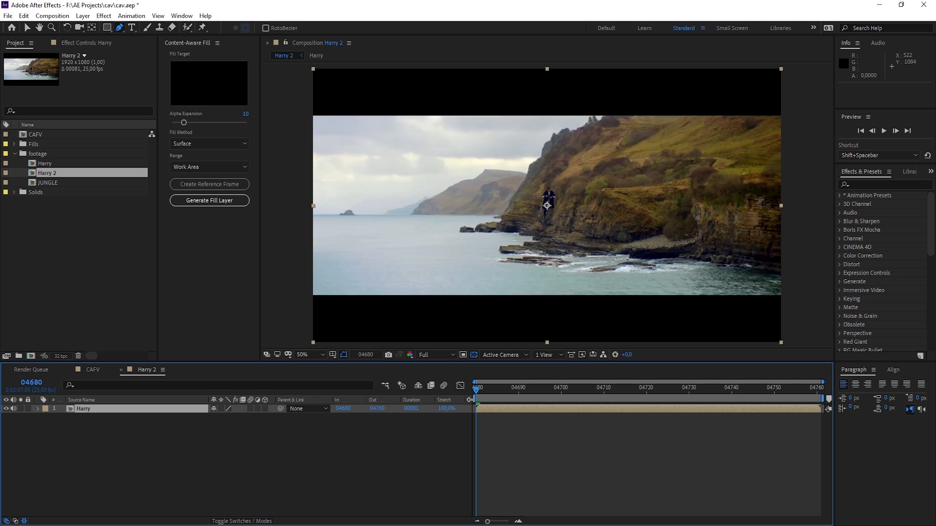
# Preview the Harry clip, then set the viewer to 100%
pyautogui.click(493, 414)
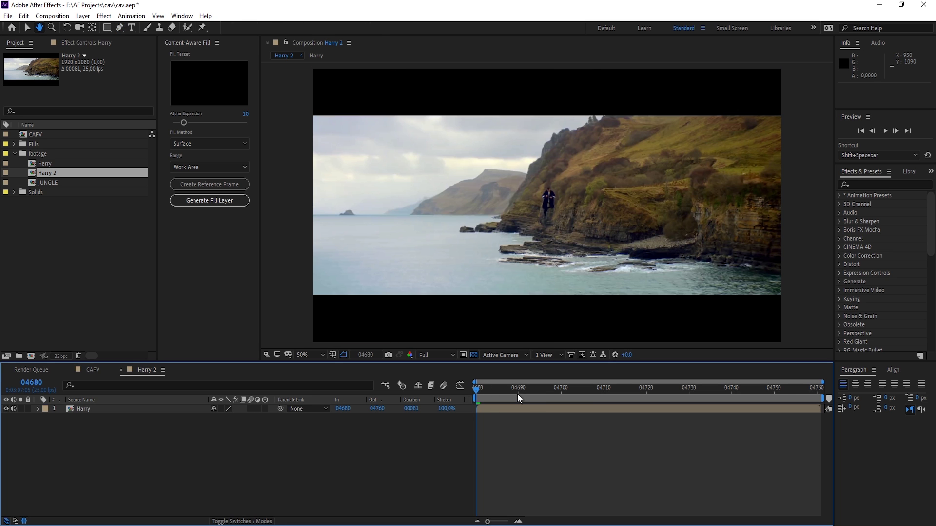
pyautogui.press('space')
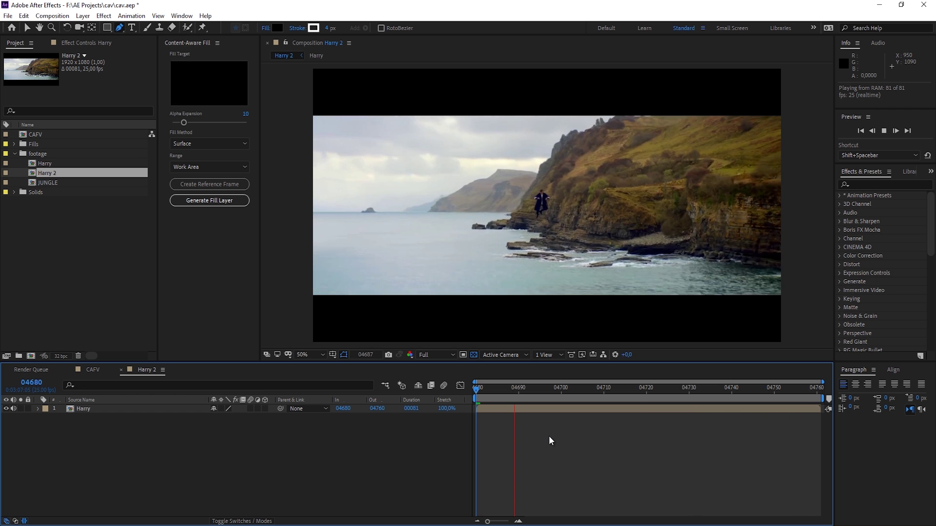
pyautogui.press('space')
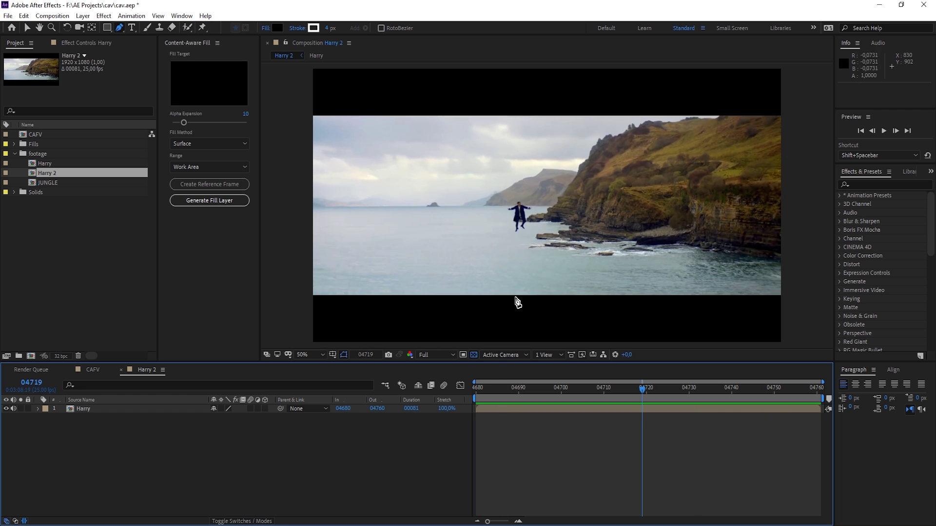
pyautogui.press('/')
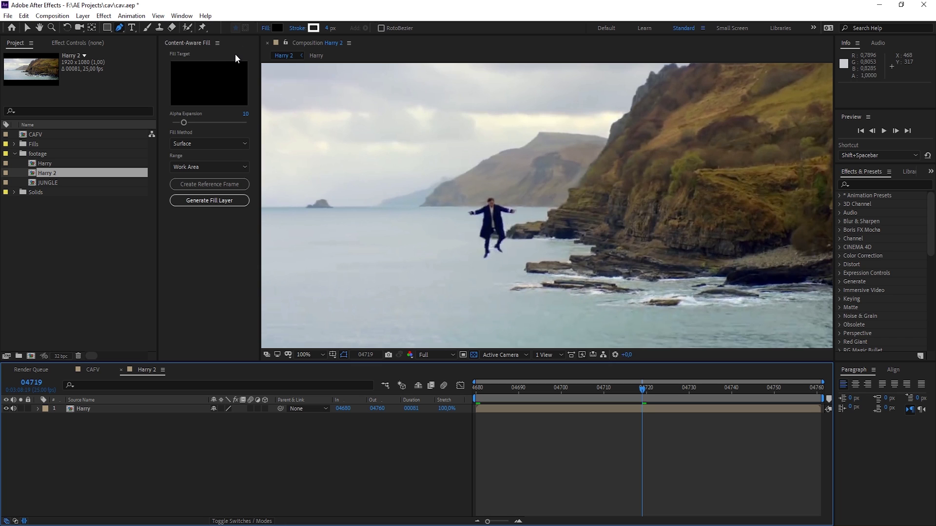
# Draw a six-point mask around the flying man with the Pen tool
pyautogui.click(83, 409)
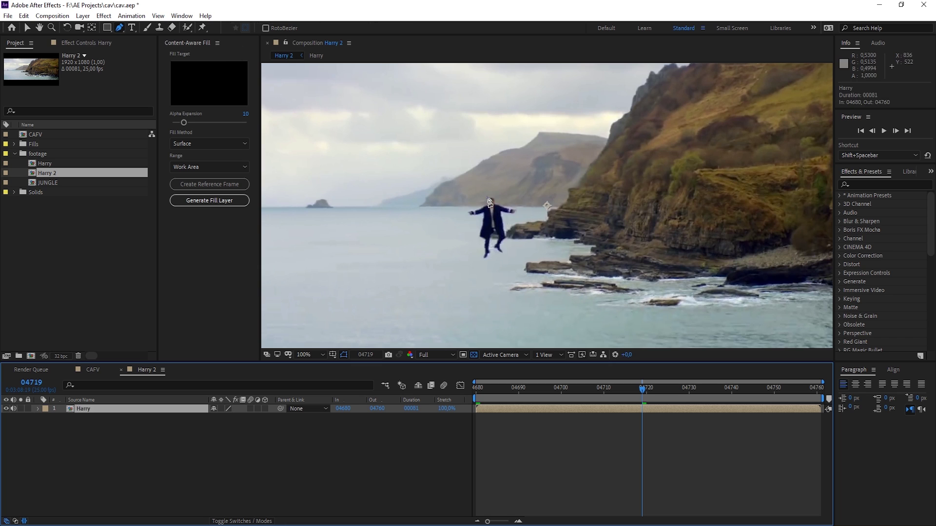
pyautogui.click(486, 195)
pyautogui.click(462, 212)
pyautogui.click(481, 269)
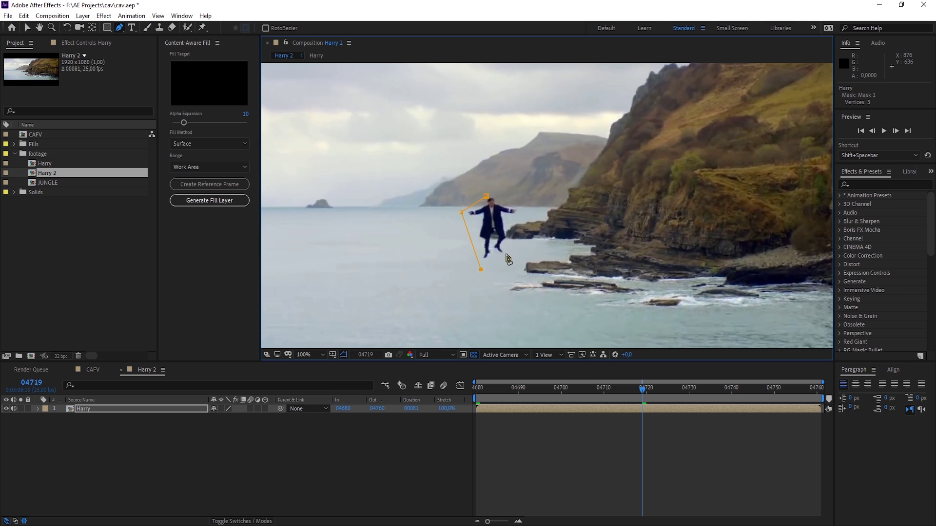
pyautogui.click(508, 254)
pyautogui.click(508, 222)
pyautogui.click(522, 211)
pyautogui.click(486, 196)
# Set Mask 1's mode to None
pyautogui.press('m')
pyautogui.click(226, 417)
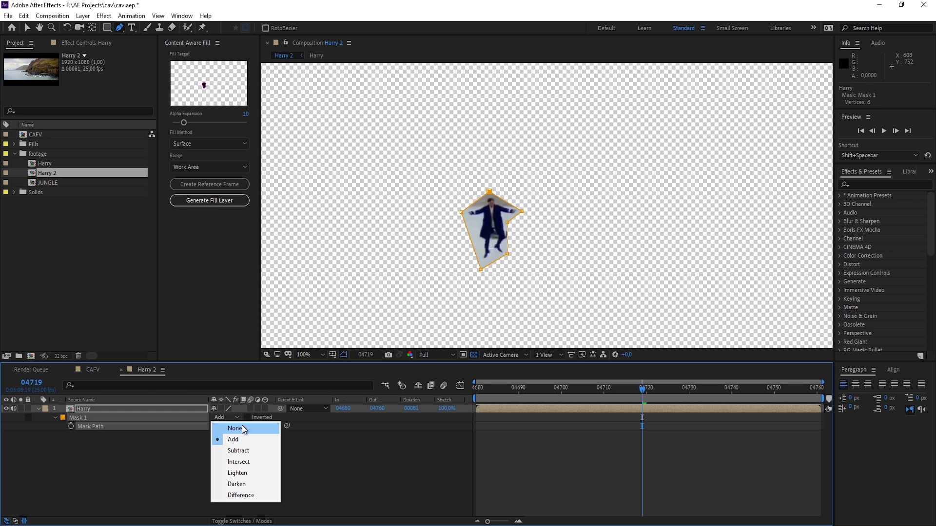
pyautogui.click(242, 425)
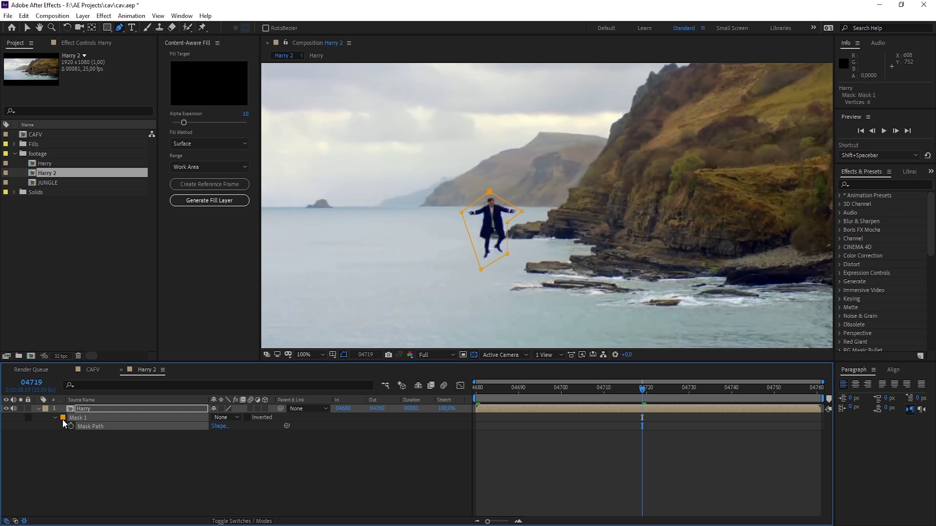
# Move the mask onto the man at the first and last frames, refining its bottom point
pyautogui.click(481, 390)
pyautogui.press('v')
pyautogui.moveTo(507, 254); pyautogui.dragTo(566, 226)
pyautogui.press('End')
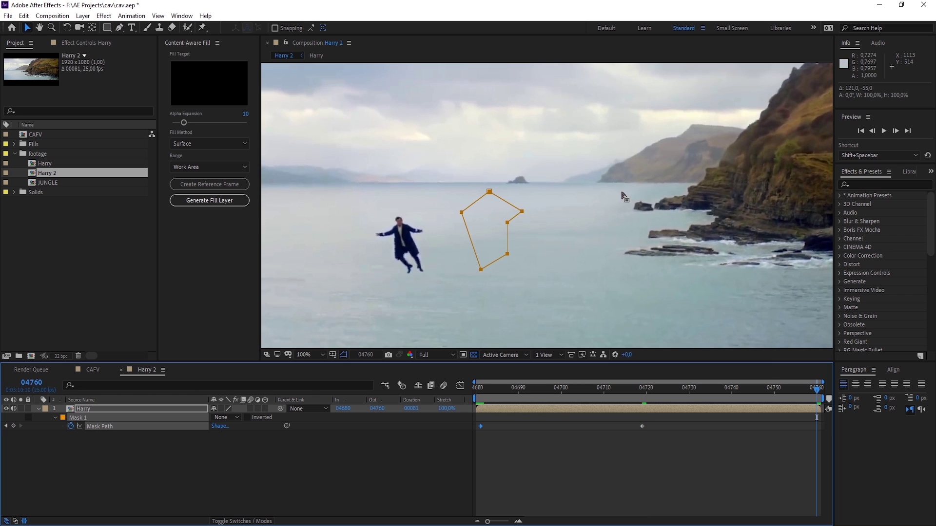
pyautogui.moveTo(490, 192); pyautogui.dragTo(393, 205)
pyautogui.moveTo(410, 288); pyautogui.dragTo(394, 292)
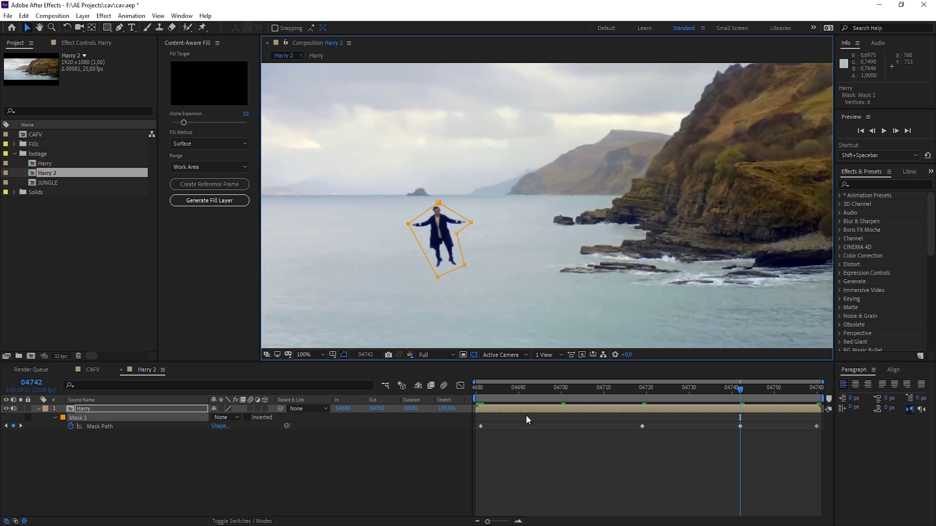
pyautogui.press(',')
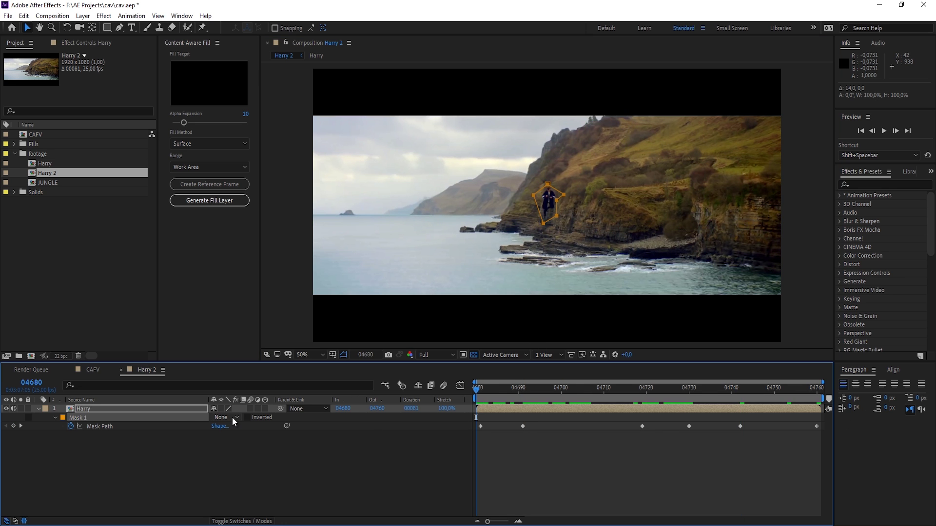
# Set Mask 1 to Subtract and change the Content-Aware Fill method from Surface to Object
pyautogui.click(233, 418)
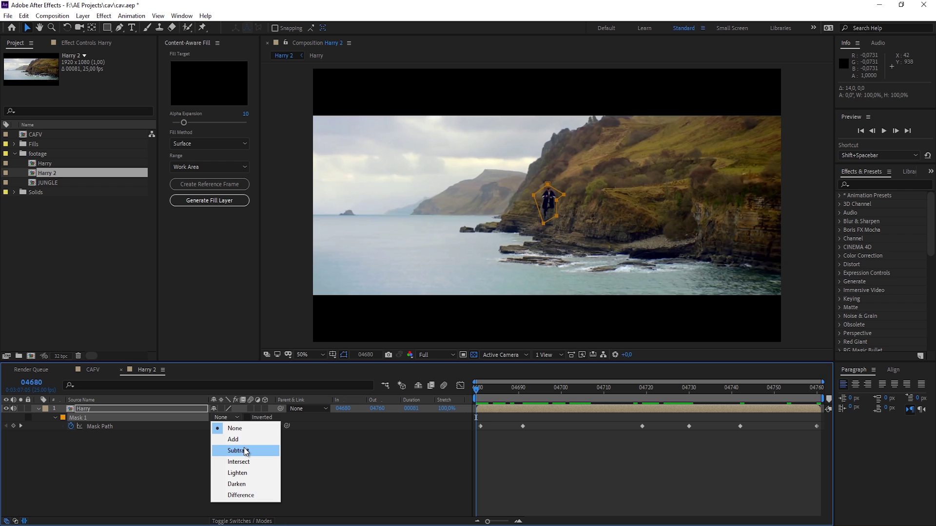
pyautogui.click(243, 447)
pyautogui.click(525, 485)
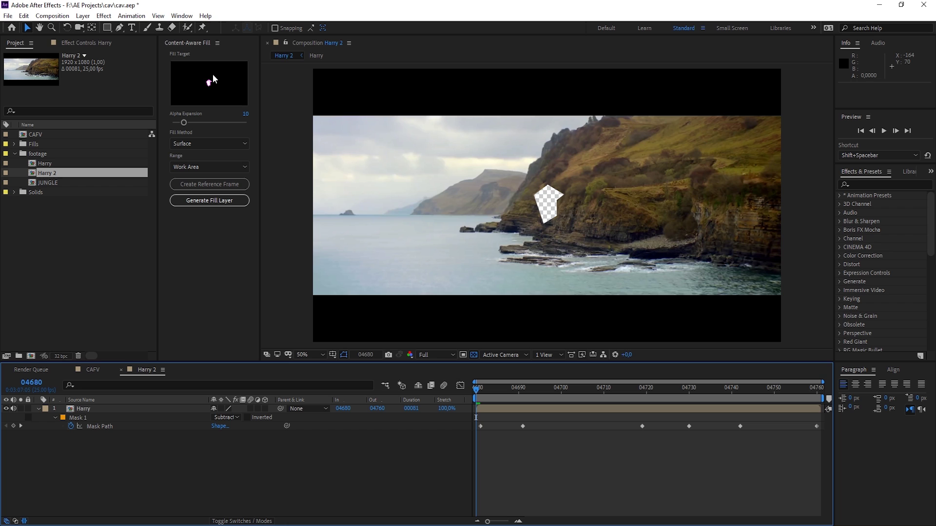
pyautogui.click(215, 144)
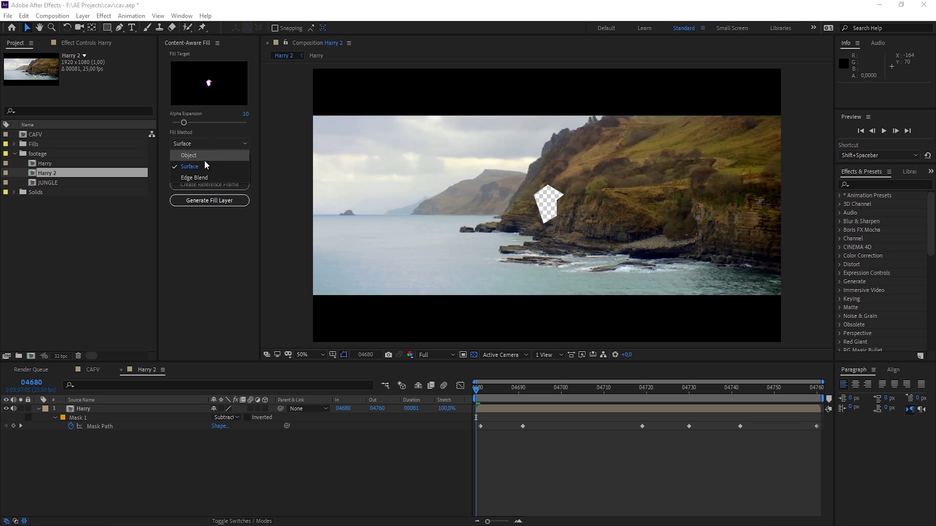
pyautogui.click(199, 156)
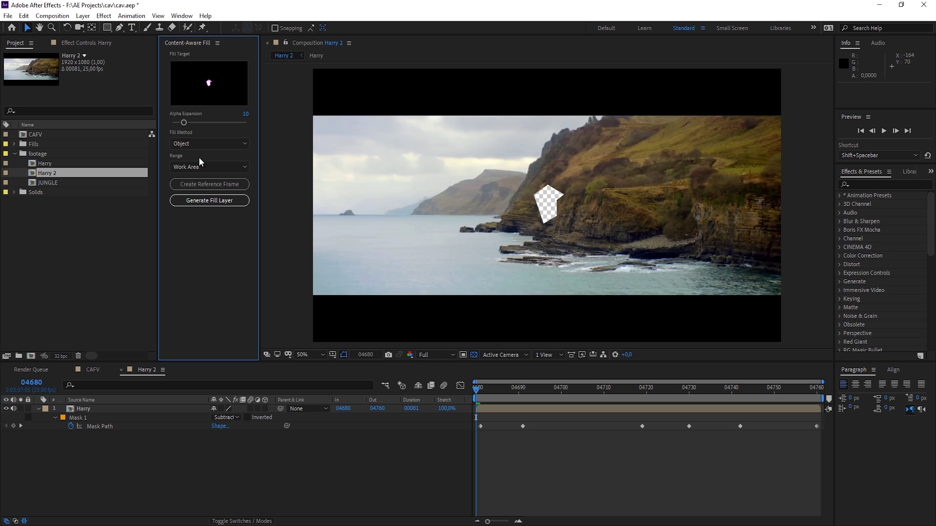
# Generate the Object fill layer Fill [00-80].exr and RAM-preview the result
pyautogui.click(208, 201)
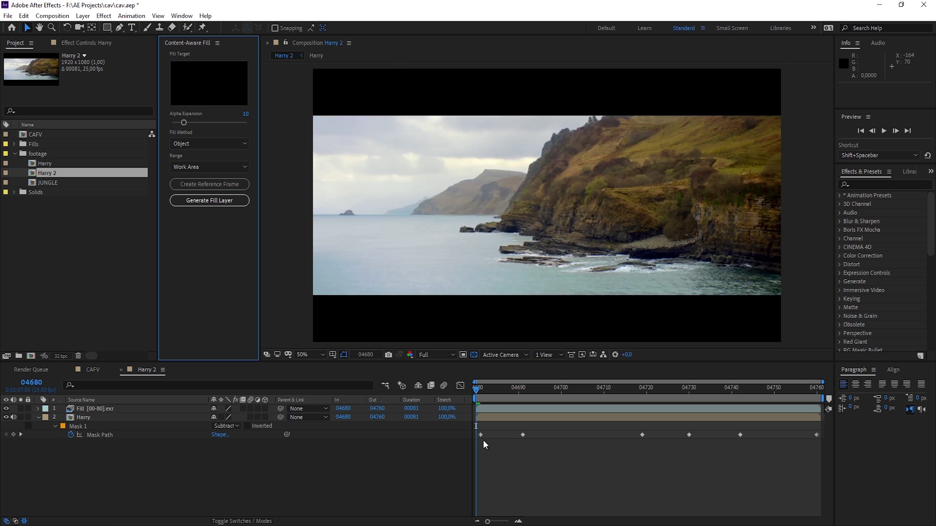
pyautogui.click(532, 476)
pyautogui.press('space')
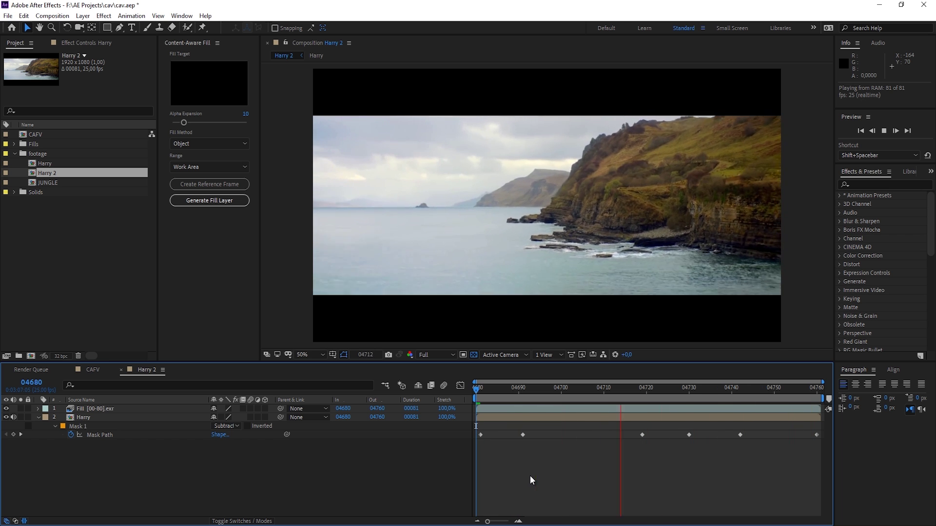
# Solo the fill layer, preview the patch alone, and toggle it to compare with the original
pyautogui.click(20, 409)
pyautogui.click(476, 389)
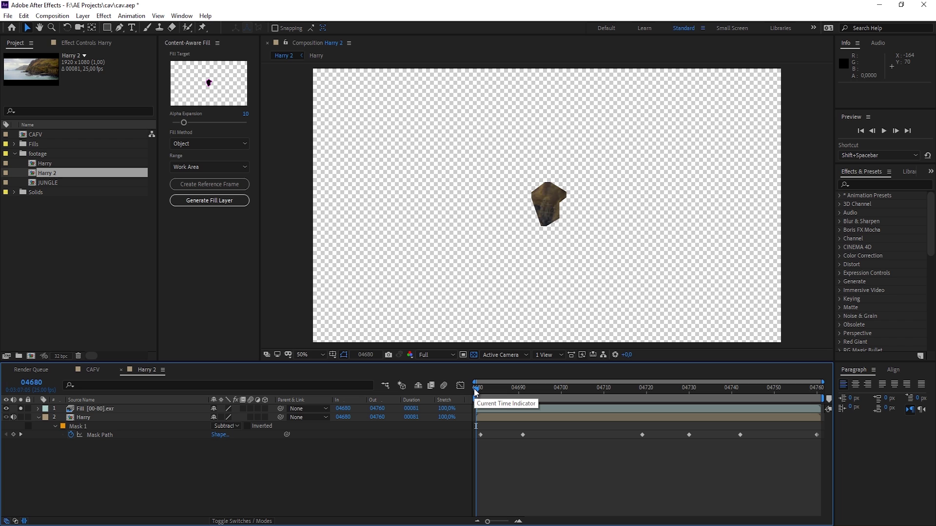
pyautogui.press('space')
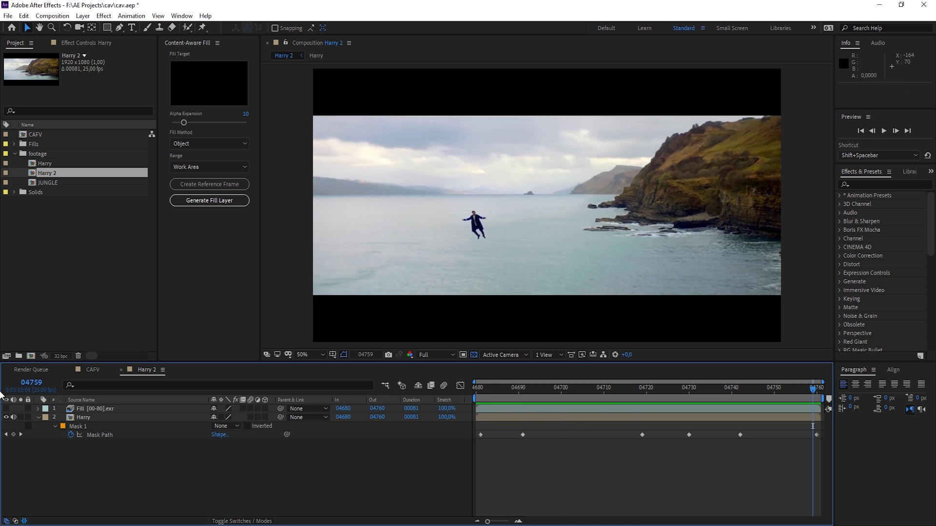
pyautogui.click(6, 408)
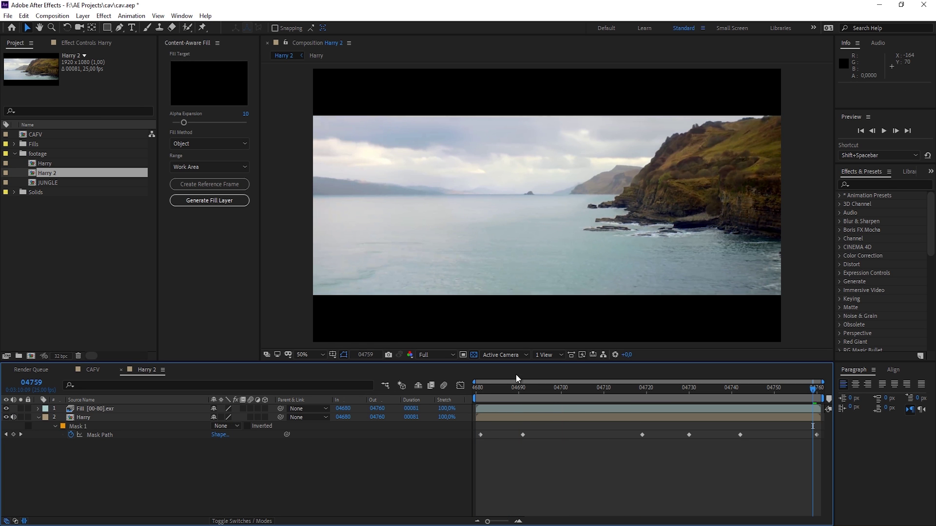
pyautogui.click(7, 408)
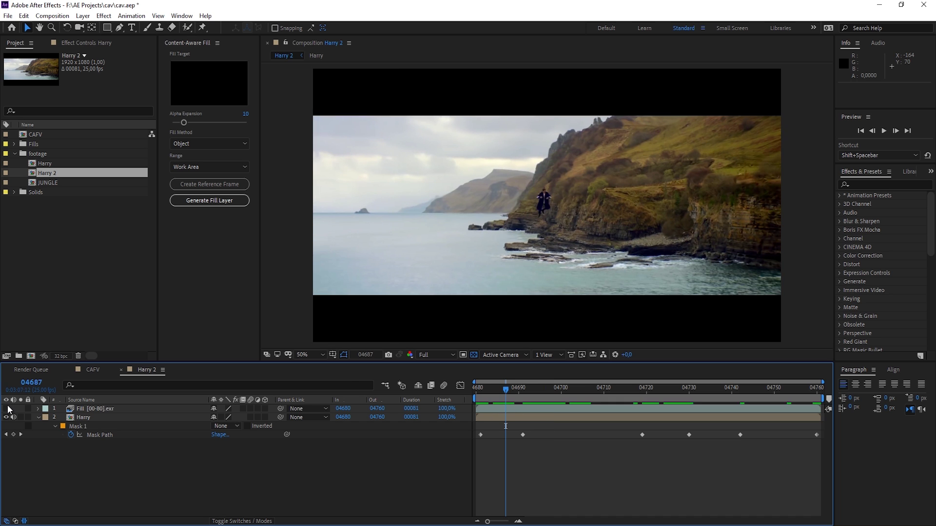
# Re-enable the fill layer, build JUNGLE 2 from the JUNGLE footage, and preview the panther shot zoomed in
pyautogui.click(6, 408)
pyautogui.click(65, 183)
pyautogui.moveTo(66, 183); pyautogui.dragTo(33, 356)
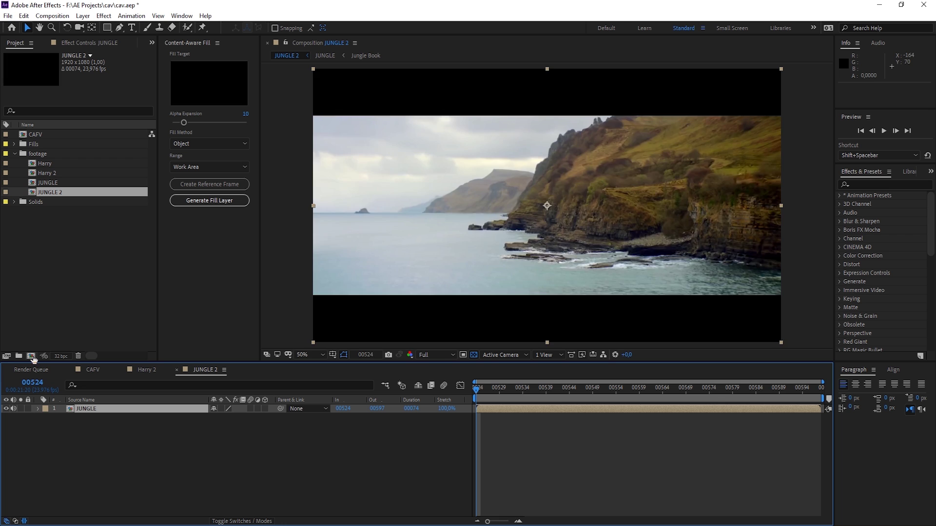
pyautogui.press('space')
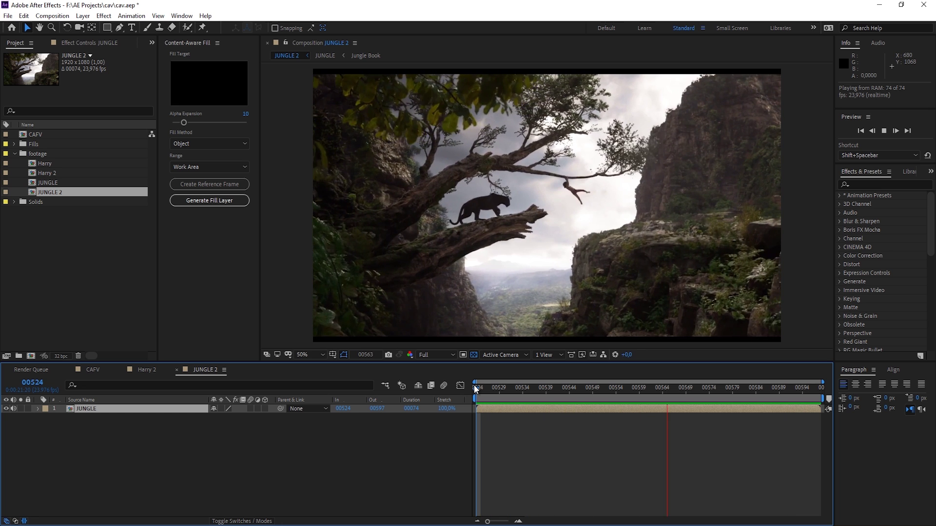
pyautogui.scroll(4, 440, 198)
# Pen-draw a closed mask around the panther on the branch and set its mode to None
pyautogui.click(119, 27)
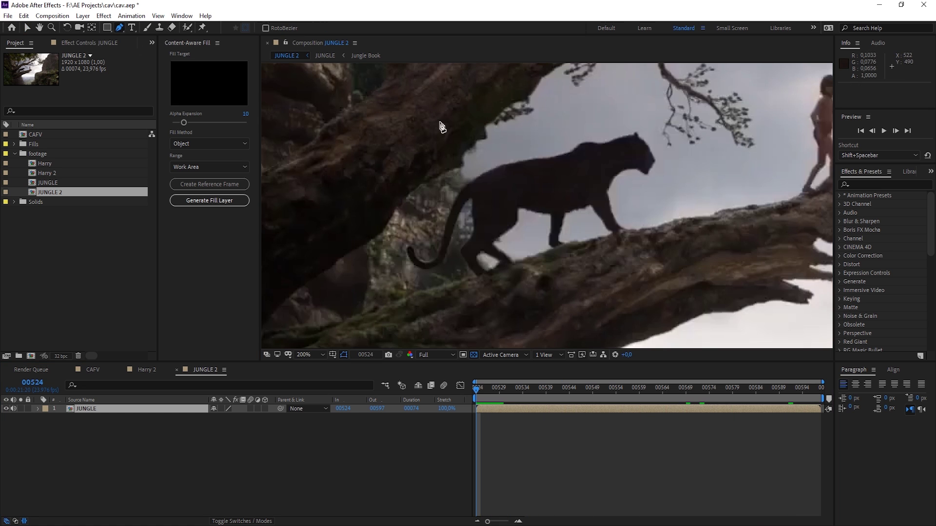
pyautogui.click(454, 188)
pyautogui.click(425, 250)
pyautogui.click(398, 247)
pyautogui.click(437, 279)
pyautogui.click(483, 273)
pyautogui.click(630, 228)
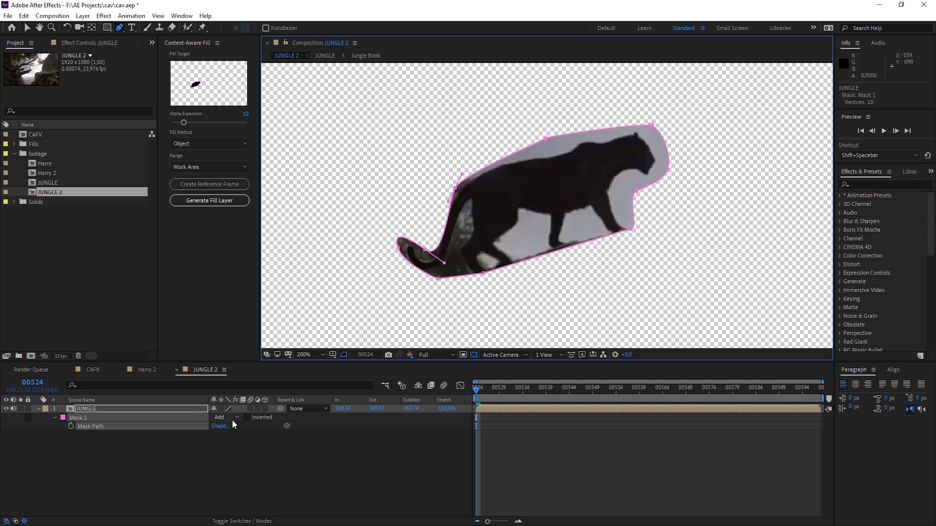
pyautogui.click(227, 418)
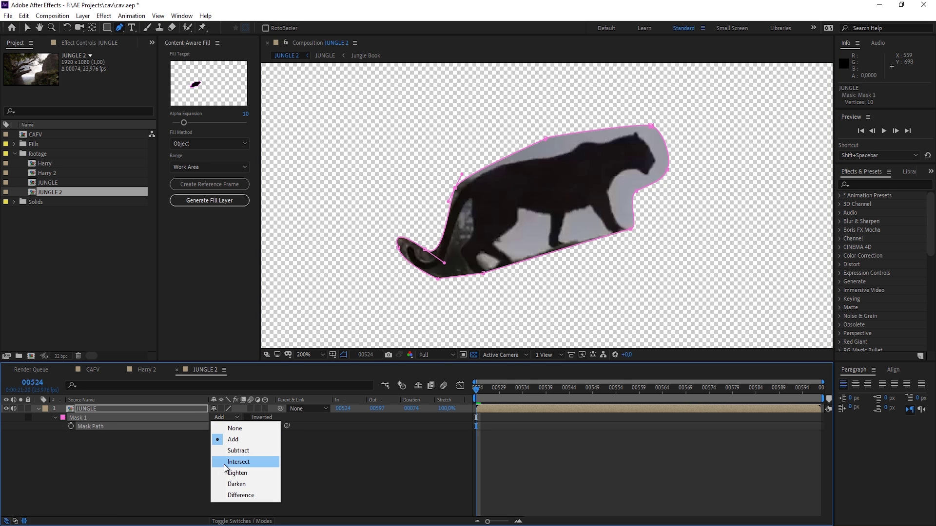
pyautogui.click(234, 429)
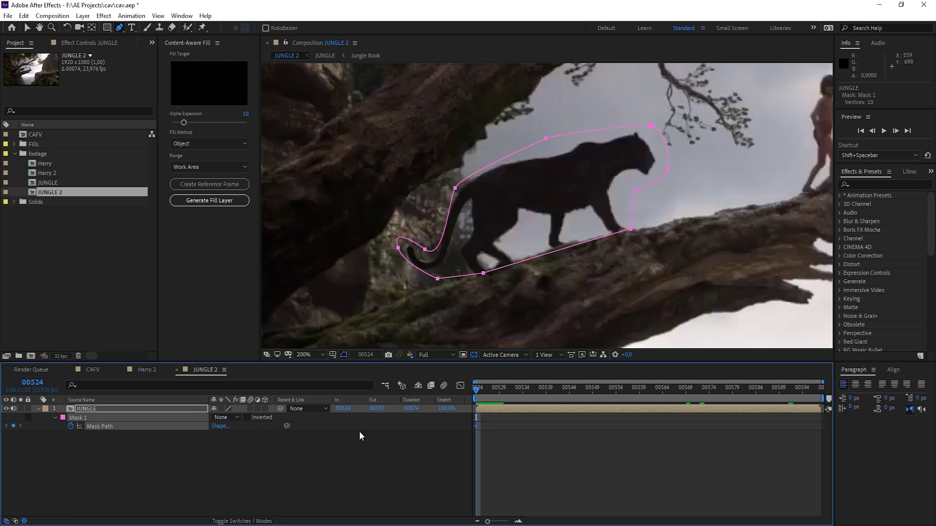
# Keyframe Mask Path at the last and middle frames by reshaping the mask to follow the panther
pyautogui.click(822, 388)
pyautogui.press('v')
pyautogui.moveTo(560, 181); pyautogui.dragTo(575, 191)
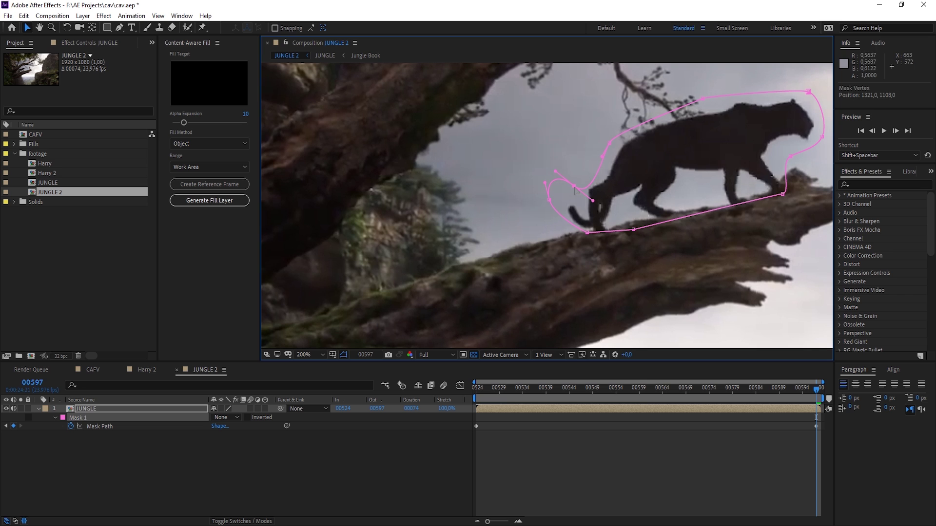
pyautogui.click(638, 388)
pyautogui.hotkey('ctrl', 't')
pyautogui.moveTo(636, 138); pyautogui.dragTo(620, 152)
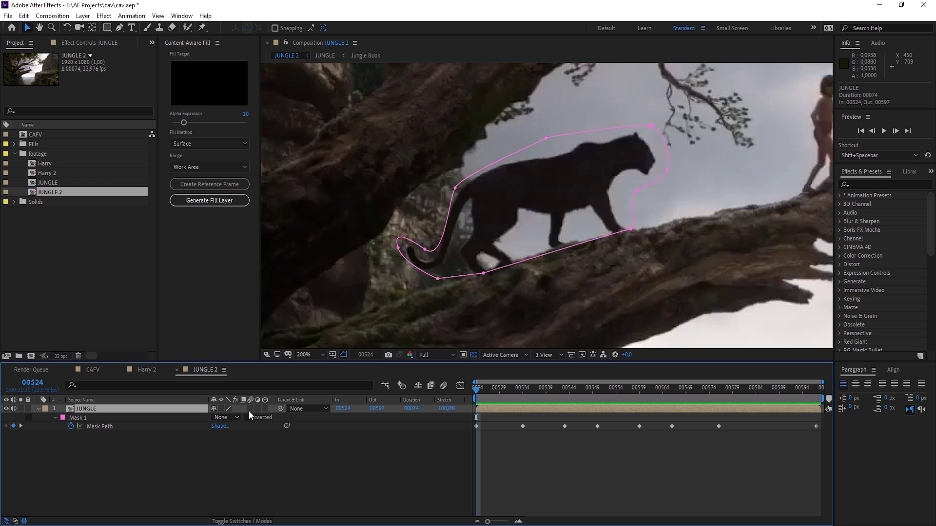
# Switch Mask 1's mode to Subtract so the panther is cut out
pyautogui.click(237, 416)
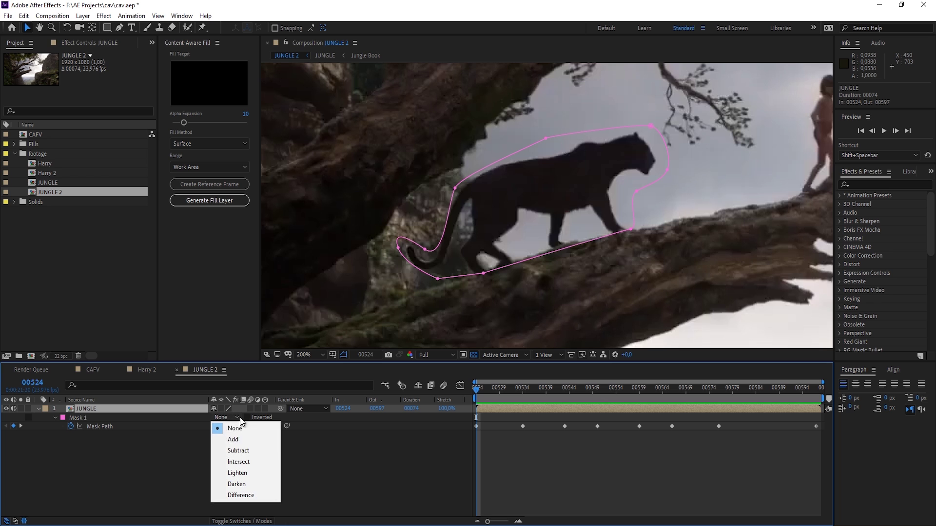
pyautogui.click(251, 449)
pyautogui.press(',')
# Set the Content-Aware Fill method to Object and generate the fill layer
pyautogui.click(232, 142)
pyautogui.click(229, 151)
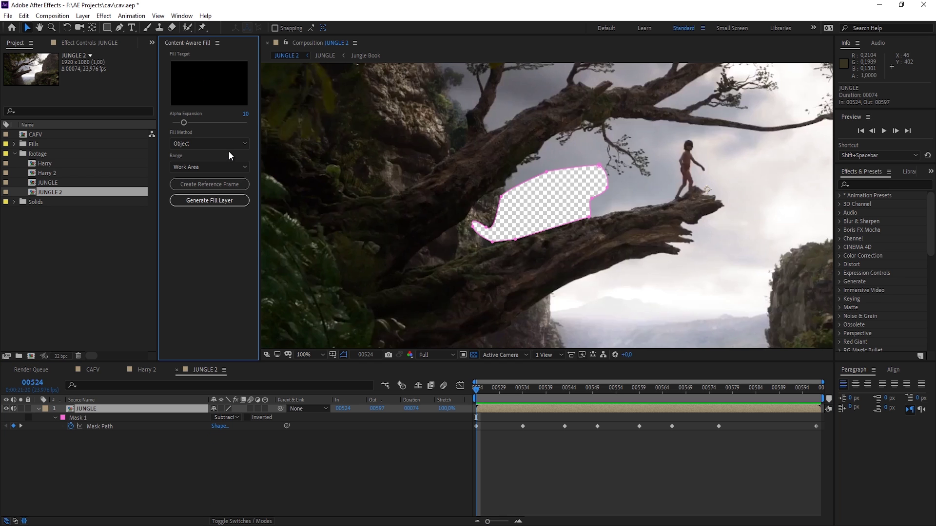
pyautogui.click(224, 201)
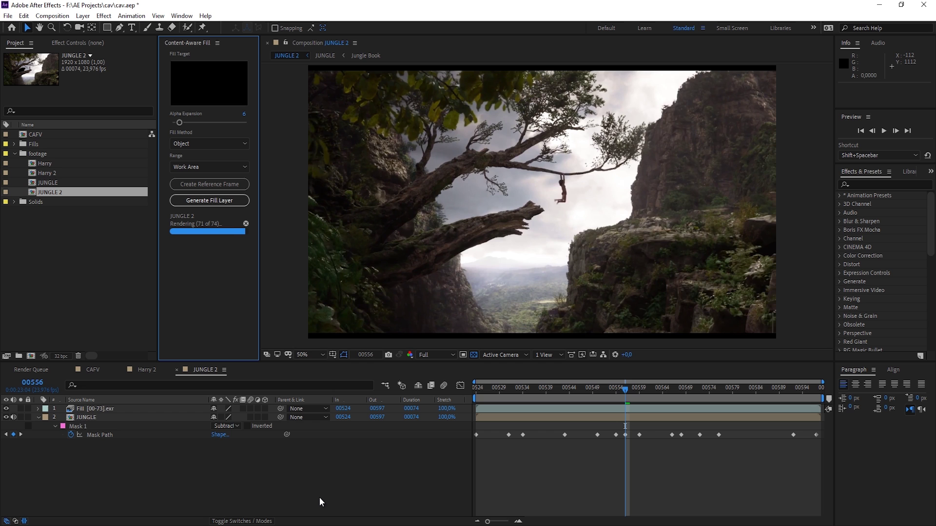
# Preview the rendered jungle shot to confirm the panther is gone and the boy remains
pyautogui.click(319, 497)
pyautogui.press('space')
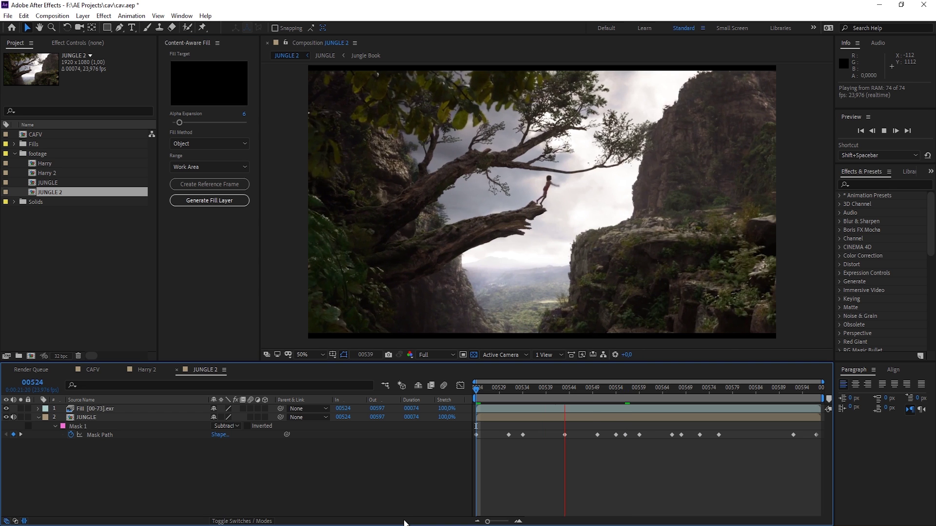